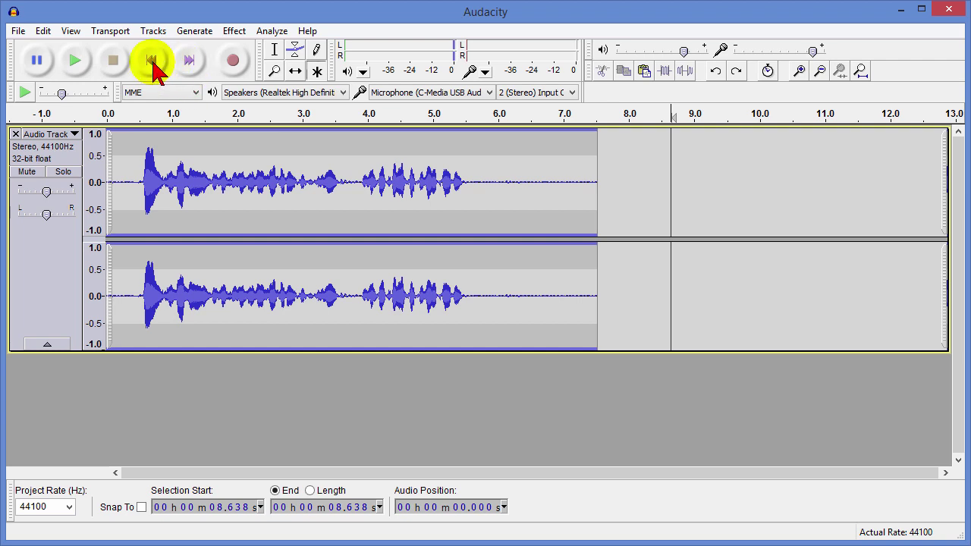
Play the recording from the beginning to listen to it, then stop.
{"action": "left_click", "coordinate": [153, 62]}
{"action": "left_click", "coordinate": [76, 63]}
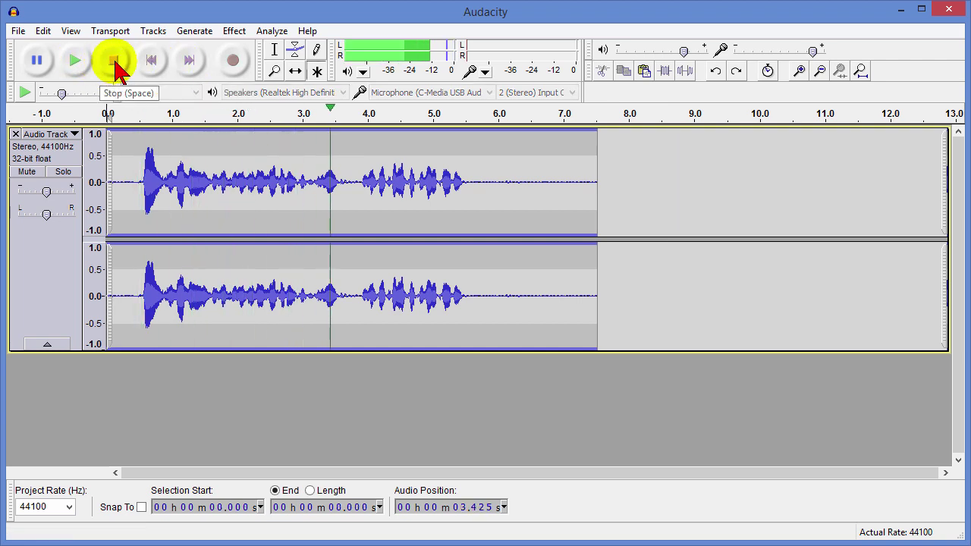
{"action": "left_click", "coordinate": [115, 61]}
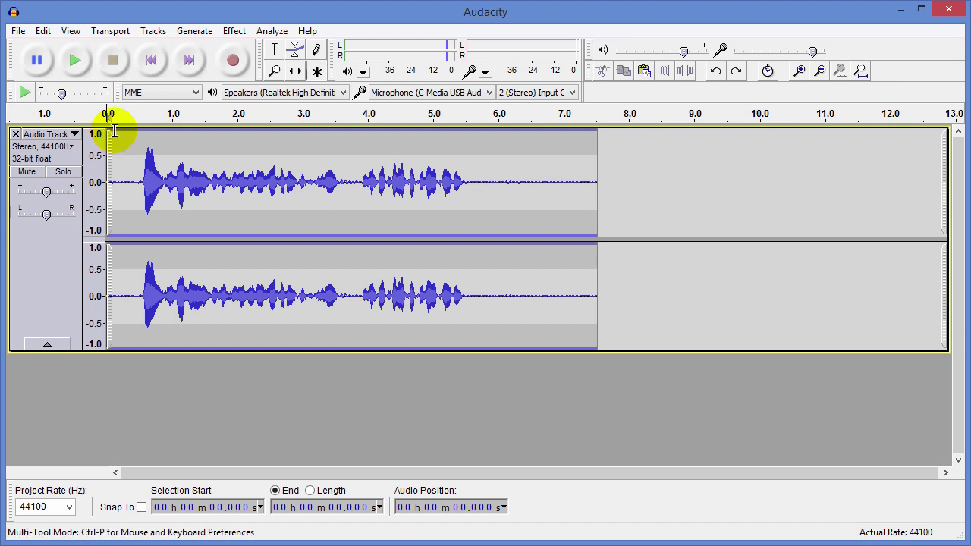
Copy the audio from 0.128–6.316 s and paste it at about 8.75 s.
{"action": "left_click_drag", "start_coordinate": [116, 134], "coordinate": [520, 182]}
{"action": "left_click", "coordinate": [43, 30]}
{"action": "left_click", "coordinate": [77, 126]}
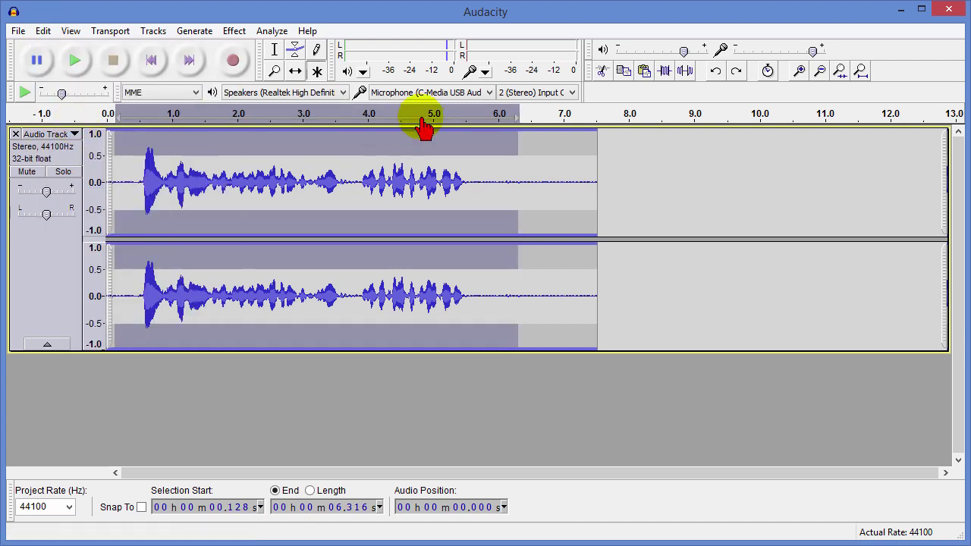
{"action": "left_click", "coordinate": [680, 130]}
{"action": "key", "text": "ctrl+v"}
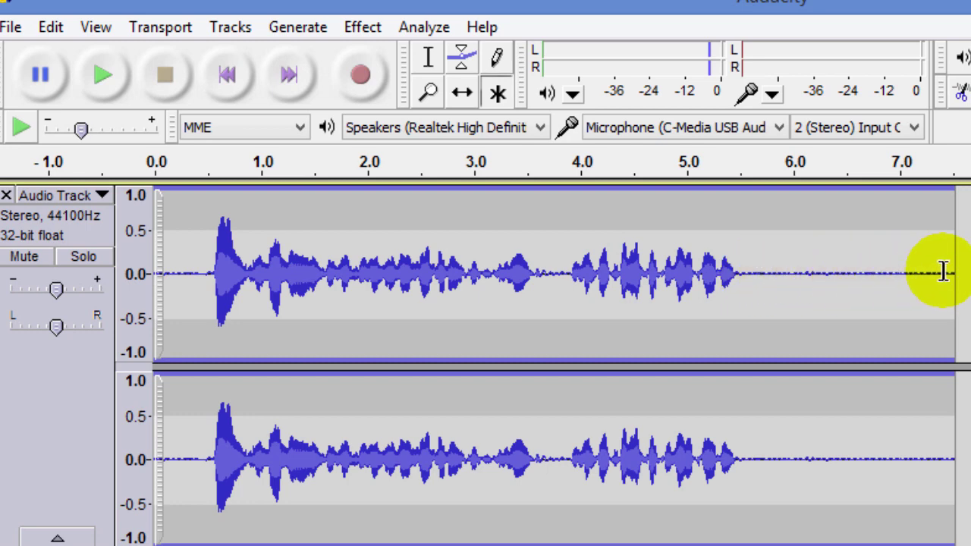
Get a Noise Removal noise profile from the silent tail, about 5.7–7.4 s.
{"action": "left_click_drag", "start_coordinate": [943, 272], "coordinate": [763, 271]}
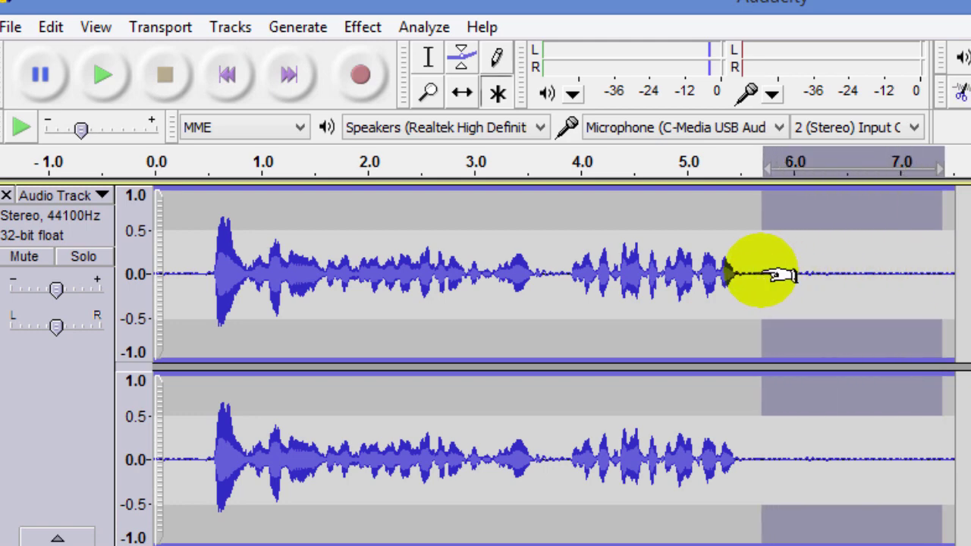
{"action": "left_click", "coordinate": [361, 29]}
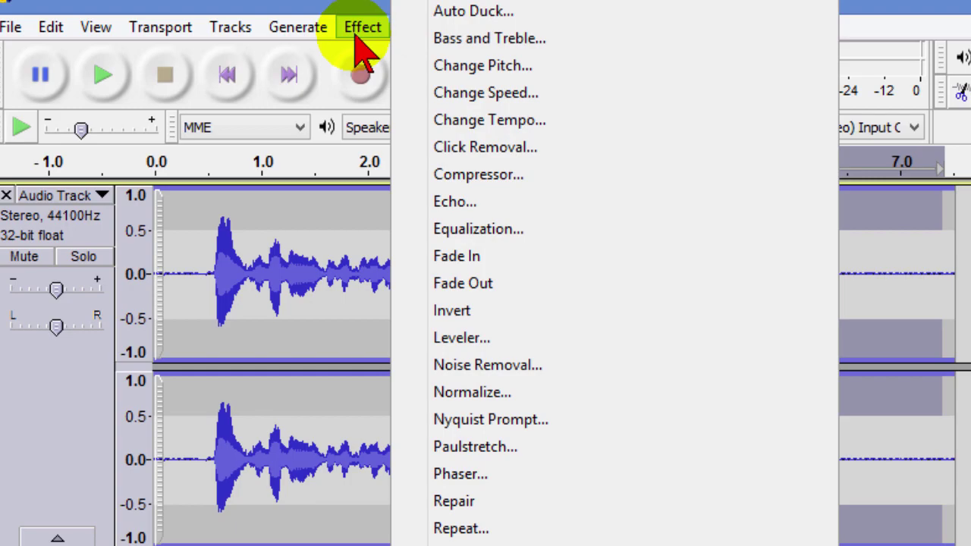
{"action": "left_click", "coordinate": [497, 367]}
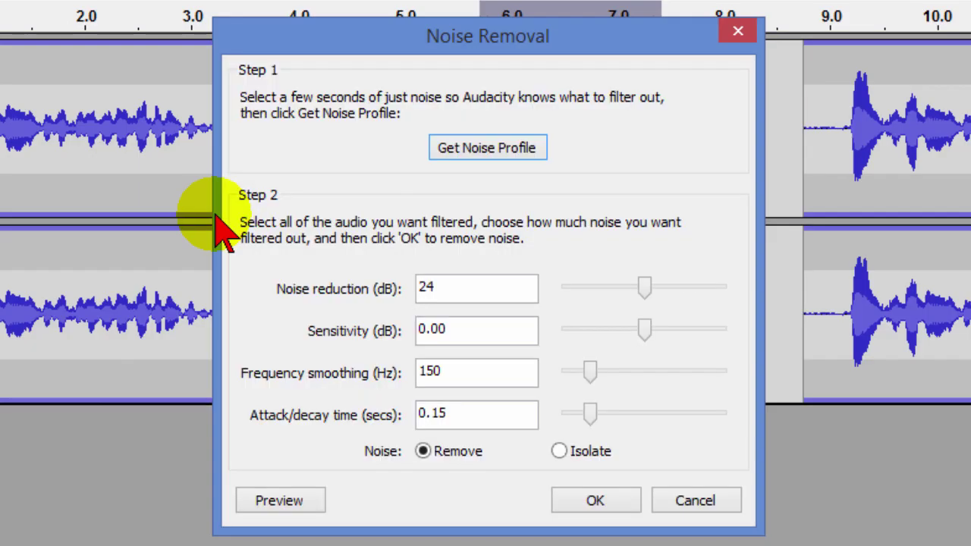
{"action": "left_click", "coordinate": [475, 149]}
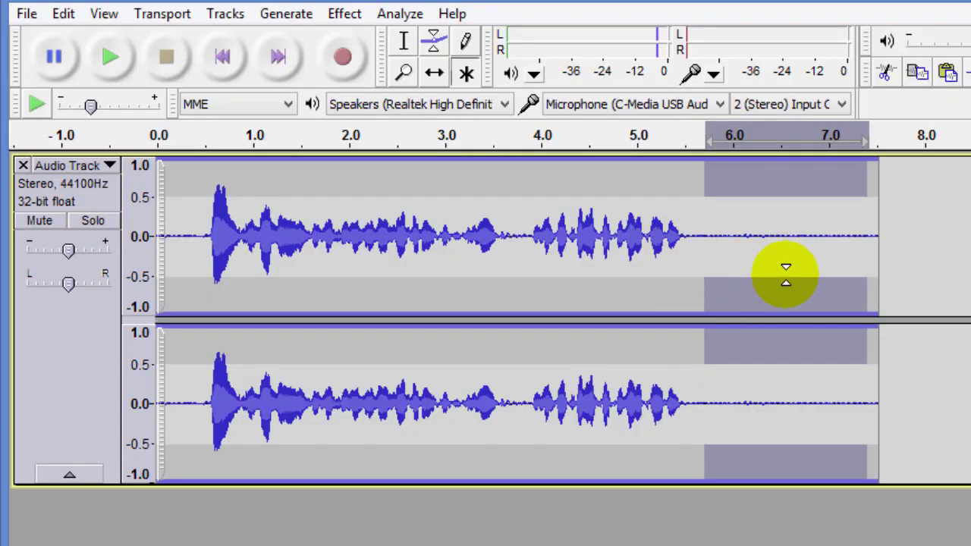
Apply Noise Removal with 24 dB reduction to the whole clip from 0 to 7.4 s.
{"action": "left_click", "coordinate": [635, 173]}
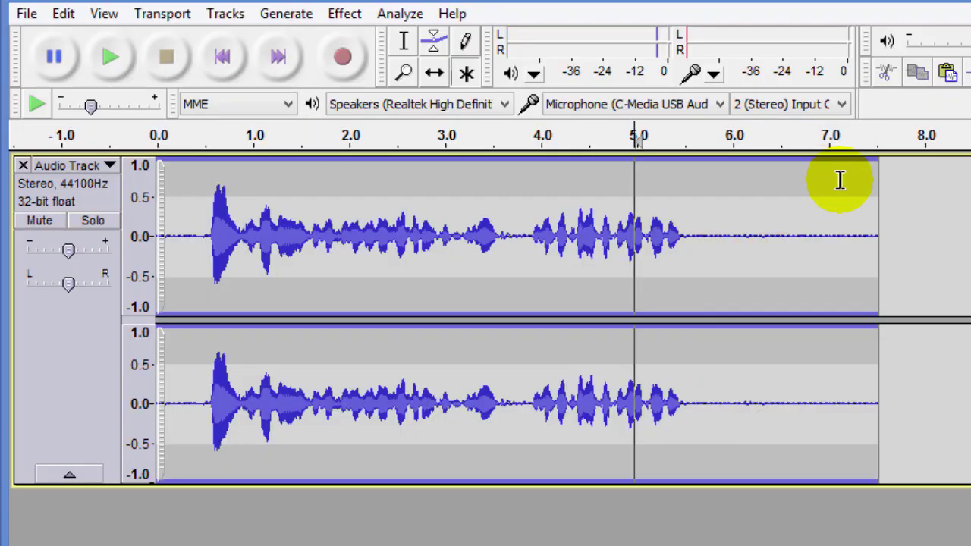
{"action": "left_click_drag", "start_coordinate": [875, 180], "coordinate": [133, 173]}
{"action": "left_click", "coordinate": [343, 15]}
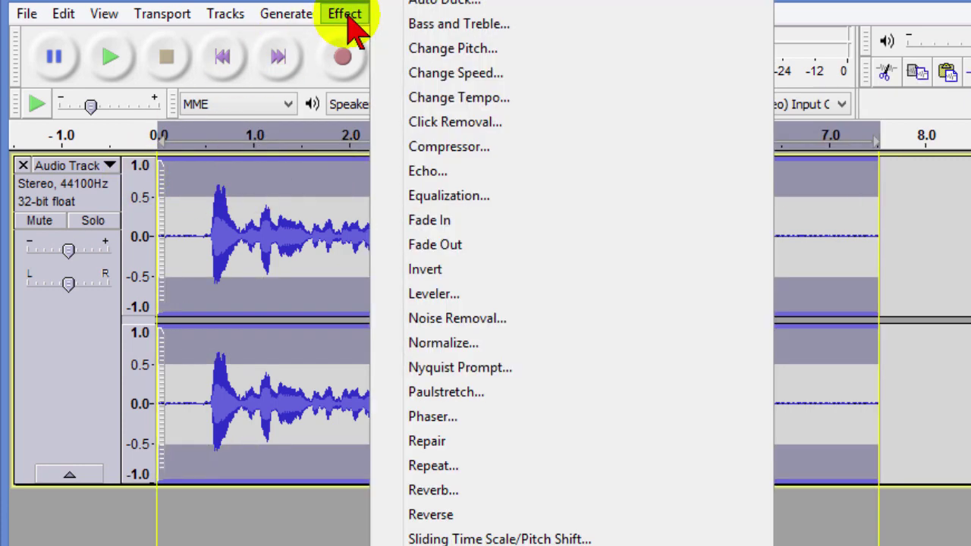
{"action": "left_click", "coordinate": [460, 320]}
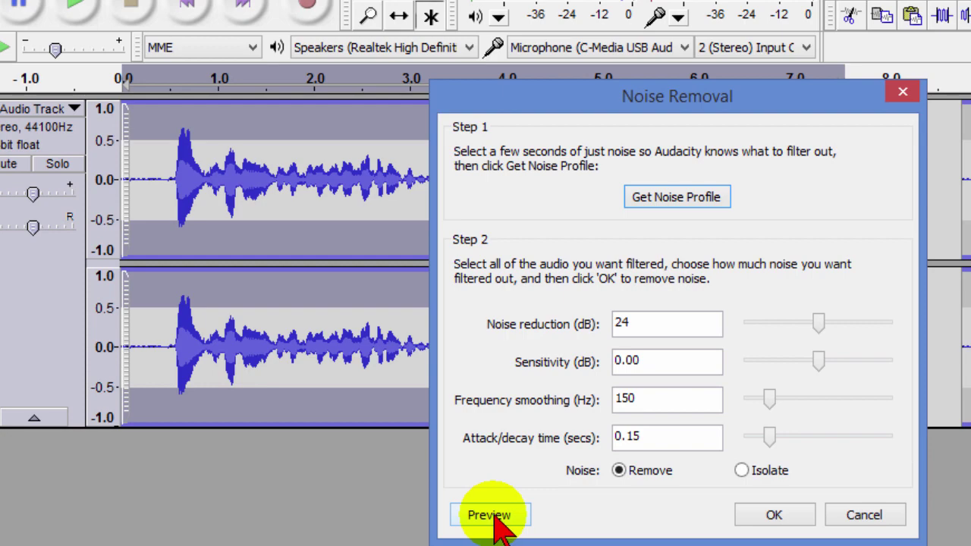
{"action": "left_click", "coordinate": [778, 518]}
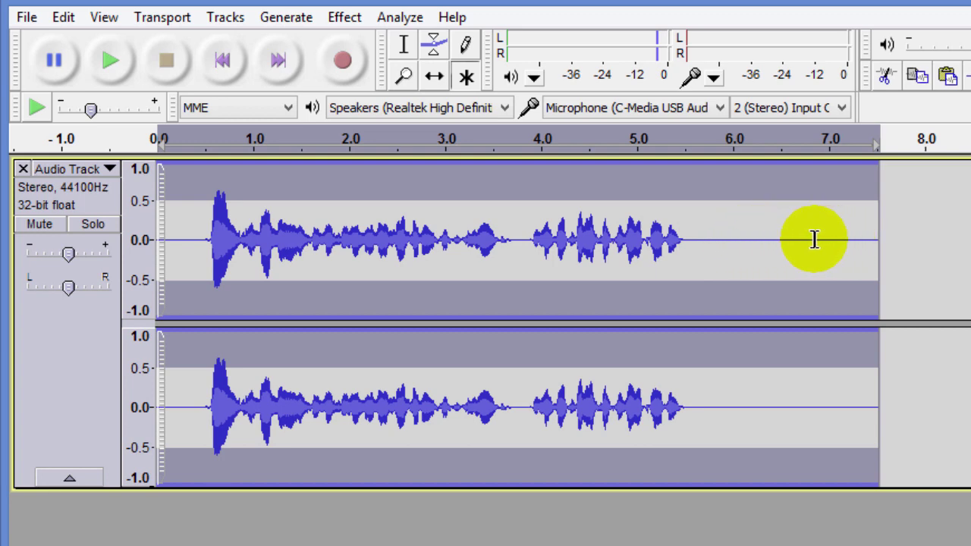
Play back the cleaned audio from about 0.4 s, then select the speech from 0.4 to 5.7 s.
{"action": "left_click", "coordinate": [193, 164]}
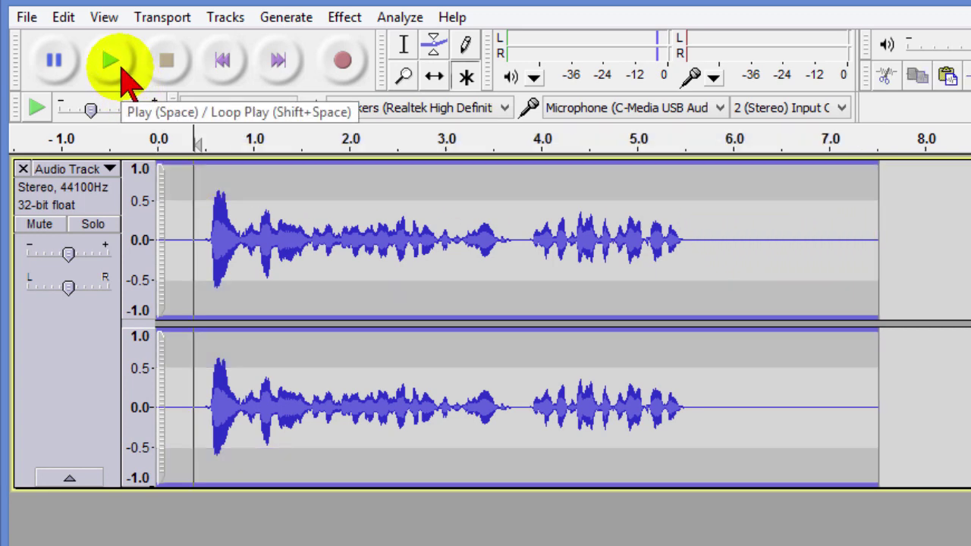
{"action": "left_click", "coordinate": [121, 75]}
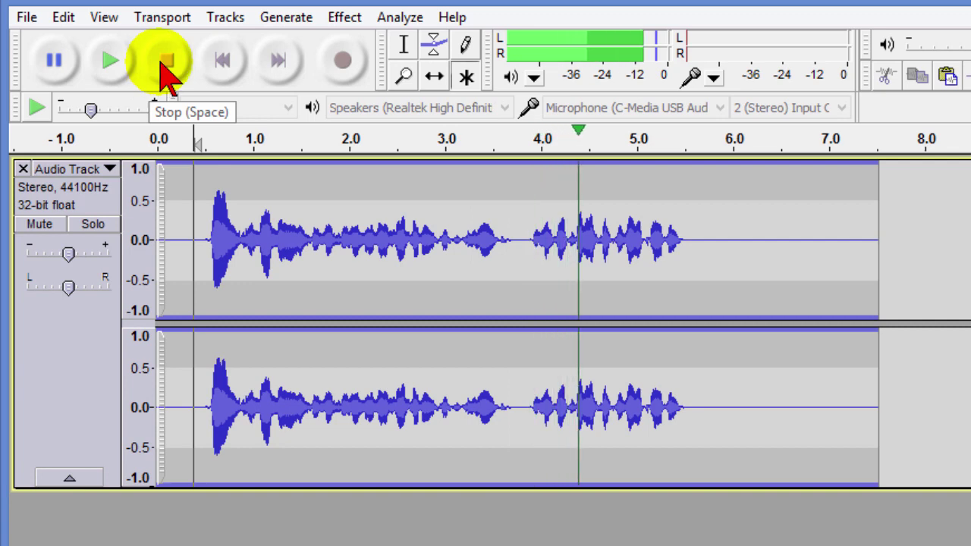
{"action": "left_click", "coordinate": [166, 65]}
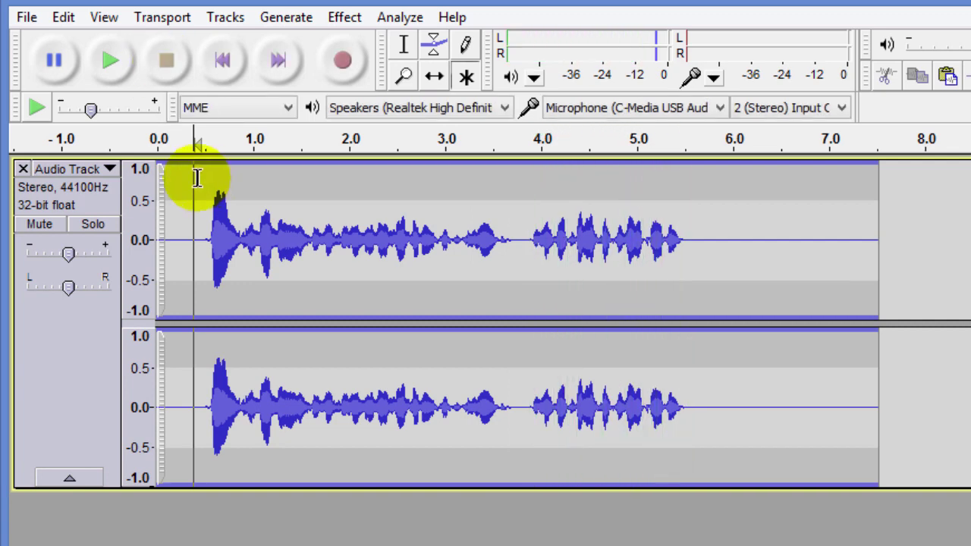
{"action": "left_click_drag", "start_coordinate": [197, 178], "coordinate": [703, 190]}
{"action": "left_click", "coordinate": [351, 21]}
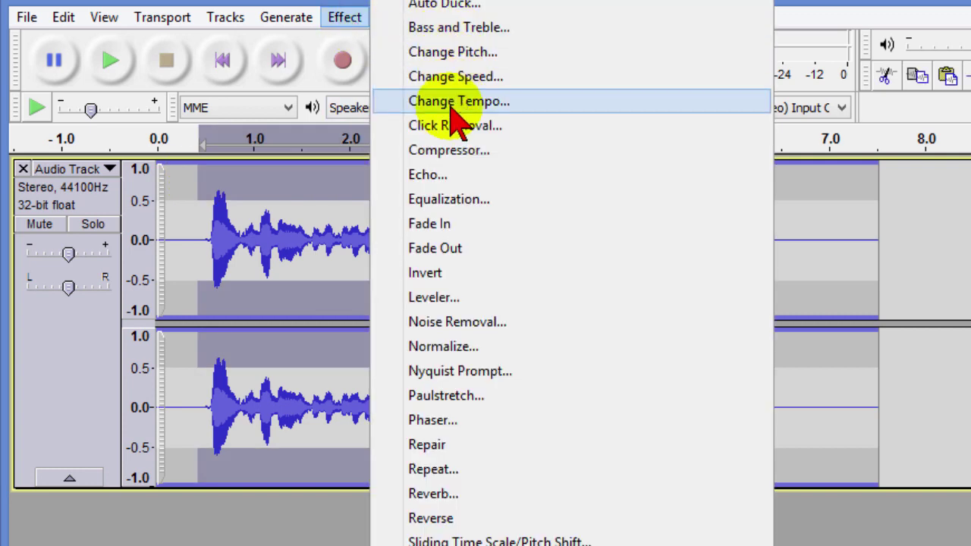
Preview, then apply the Bass Boost equalization curve to the selected speech.
{"action": "left_click", "coordinate": [466, 204]}
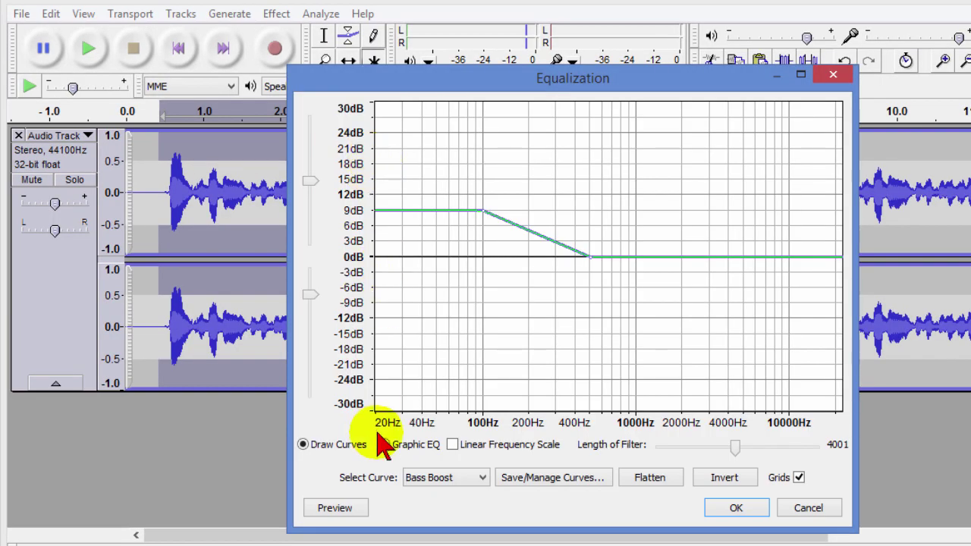
{"action": "left_click", "coordinate": [479, 475]}
{"action": "key", "text": "Escape"}
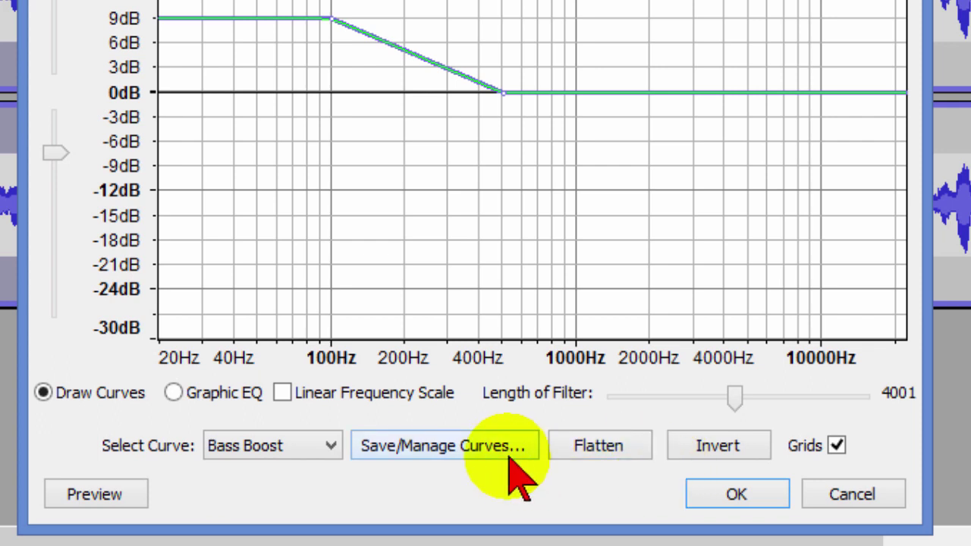
{"action": "left_click", "coordinate": [101, 496]}
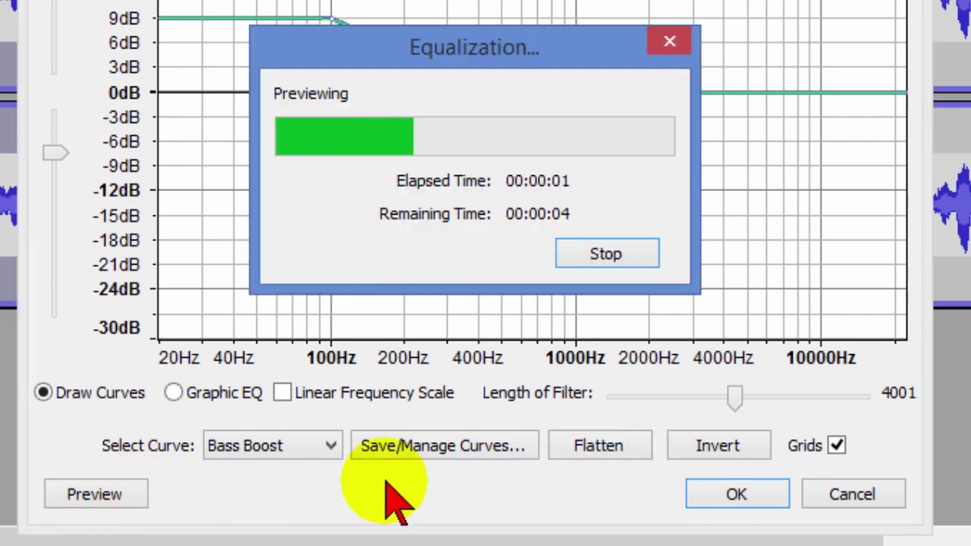
{"action": "left_click", "coordinate": [607, 257]}
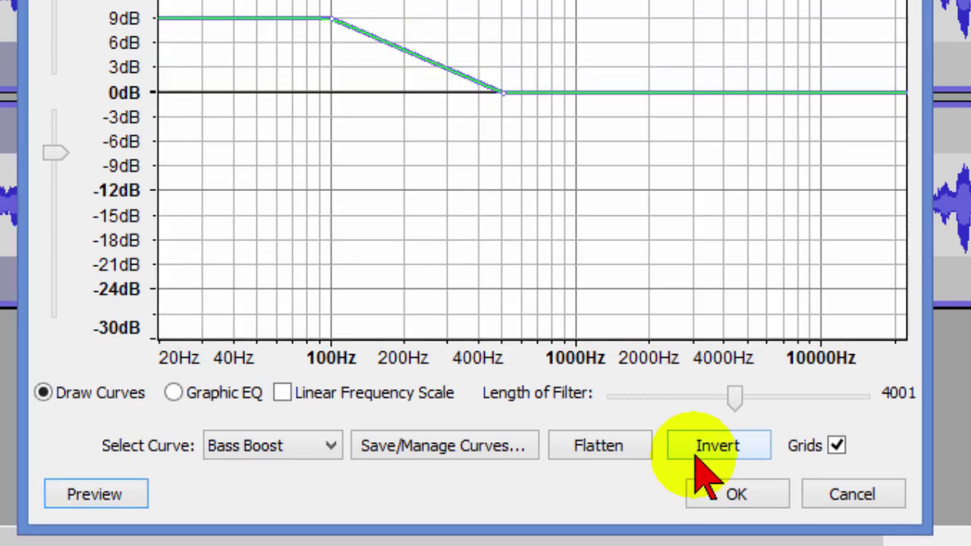
{"action": "left_click", "coordinate": [734, 497]}
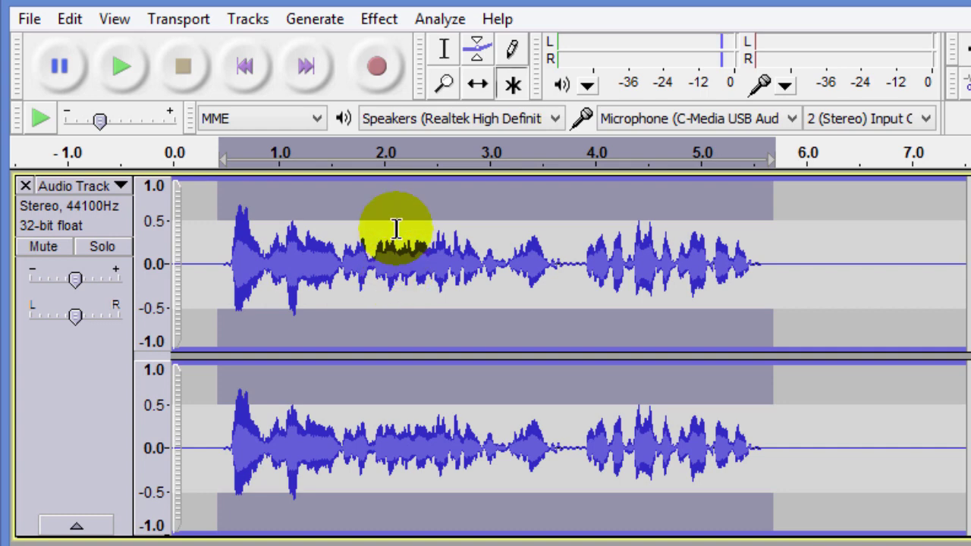
Normalize the speech to a -1.5 dB peak with DC offset removal.
{"action": "left_click", "coordinate": [382, 20]}
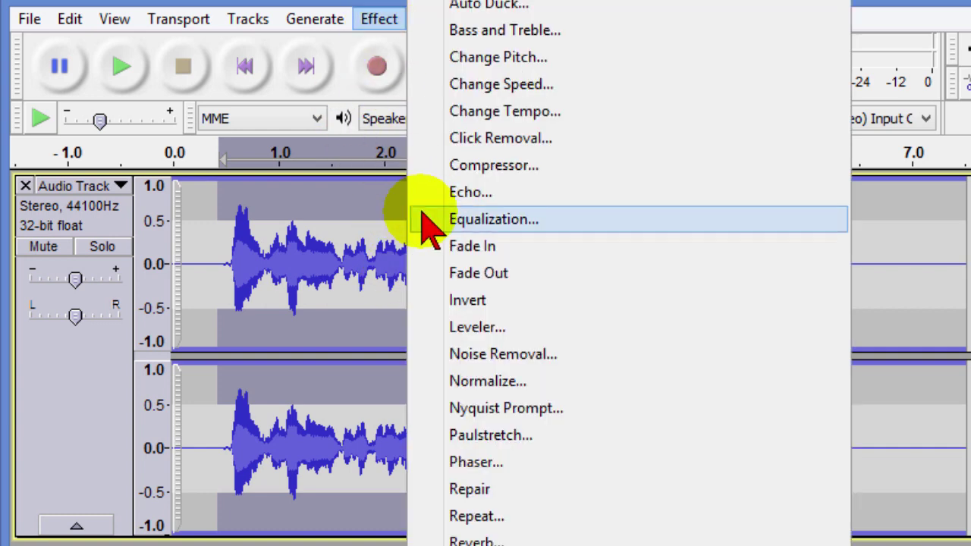
{"action": "left_click", "coordinate": [512, 383]}
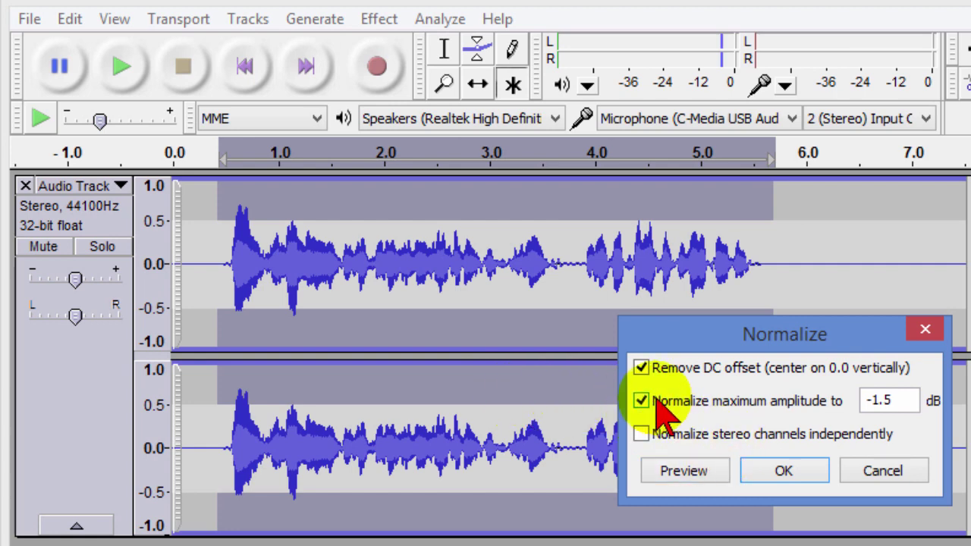
{"action": "left_click", "coordinate": [800, 470]}
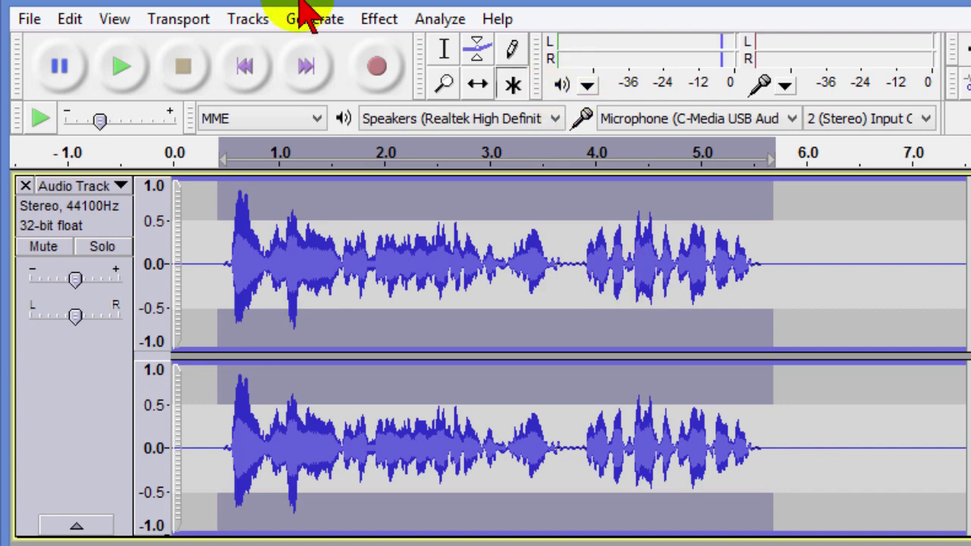
Compress at -12 dB threshold, -40 dB noise floor, 2:1 ratio, 0.2 s attack, 1.0 s decay, make-up gain.
{"action": "left_click", "coordinate": [377, 19]}
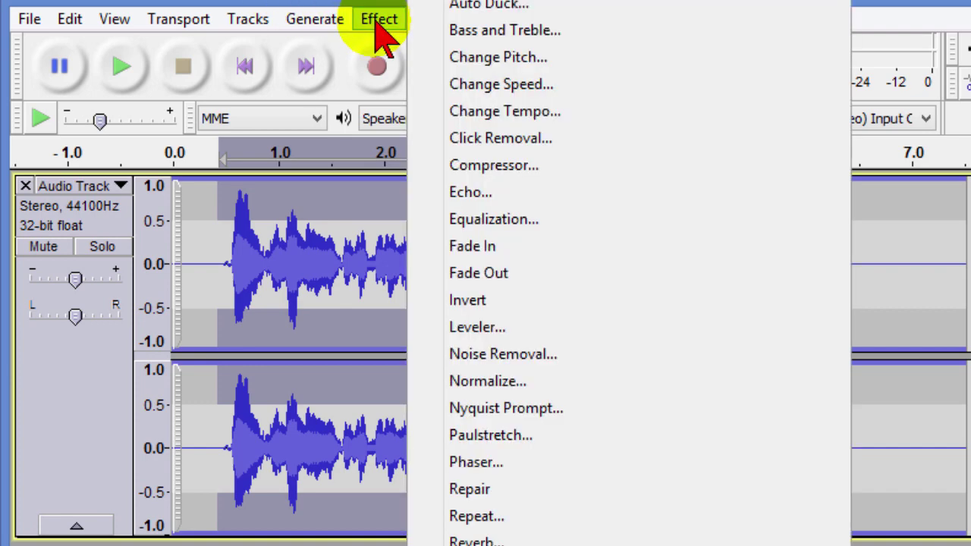
{"action": "left_click", "coordinate": [489, 166]}
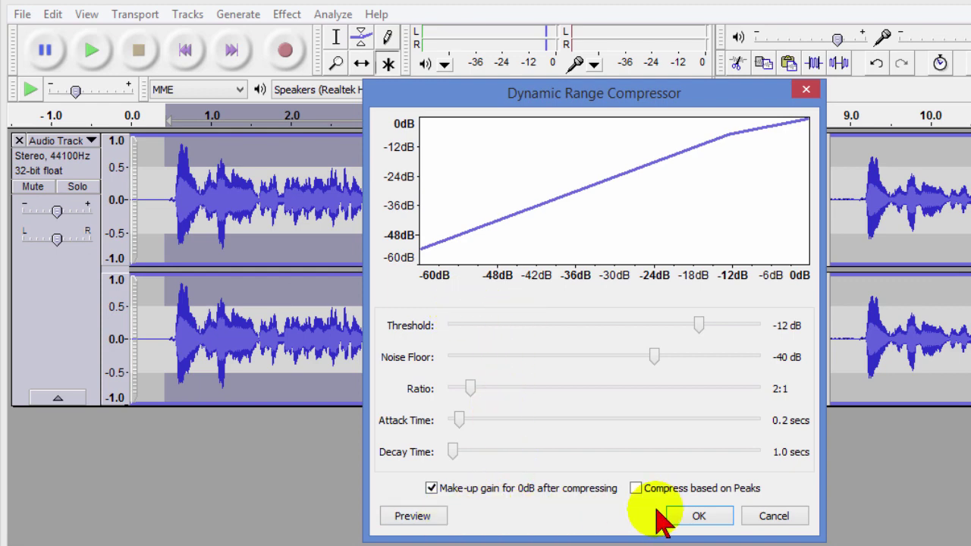
{"action": "left_click", "coordinate": [698, 519]}
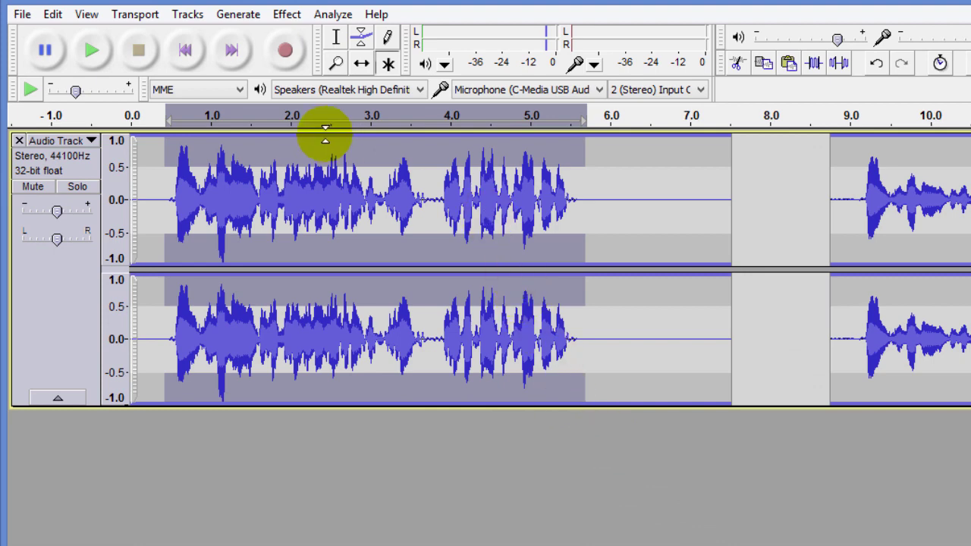
Normalize the compressed speech again to -1.5 dB maximum amplitude with DC offset removed.
{"action": "left_click", "coordinate": [290, 19]}
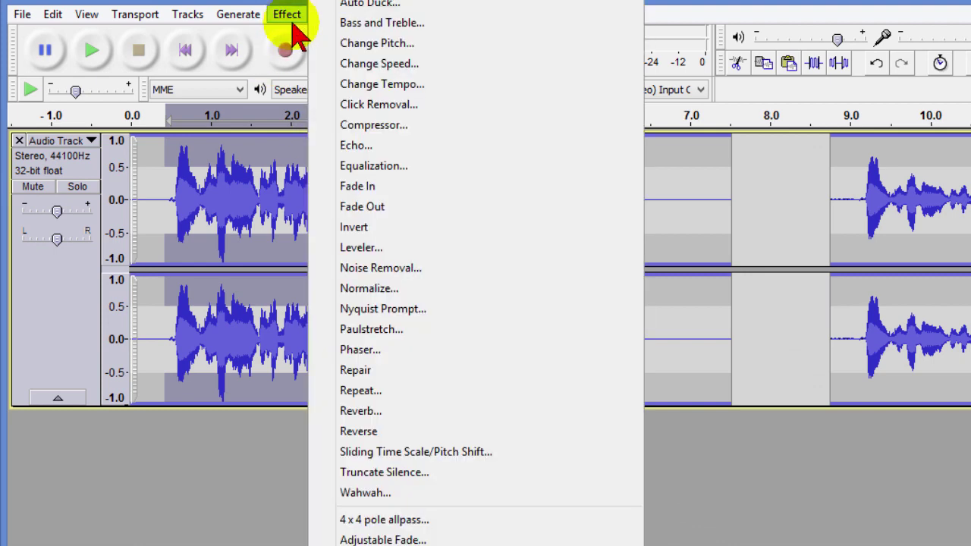
{"action": "left_click", "coordinate": [357, 289]}
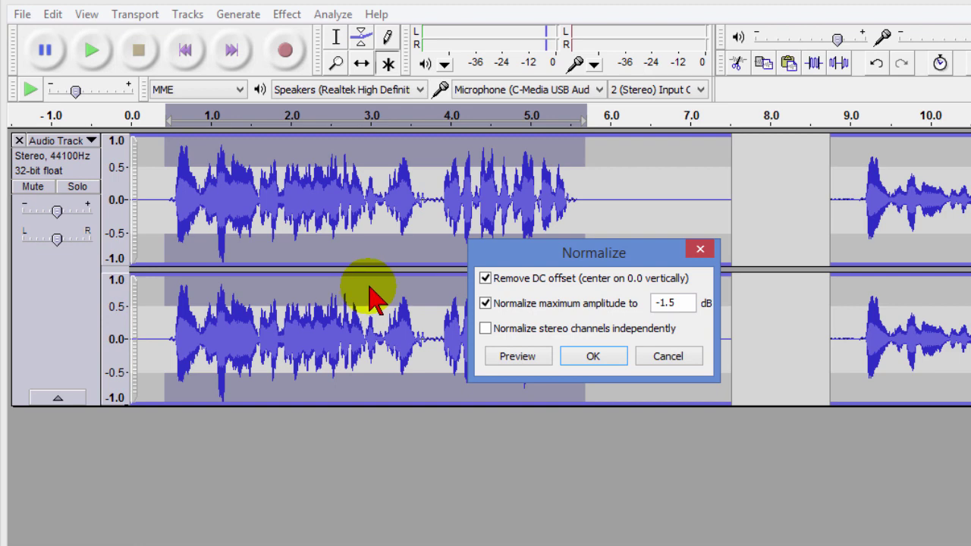
{"action": "left_click", "coordinate": [585, 358]}
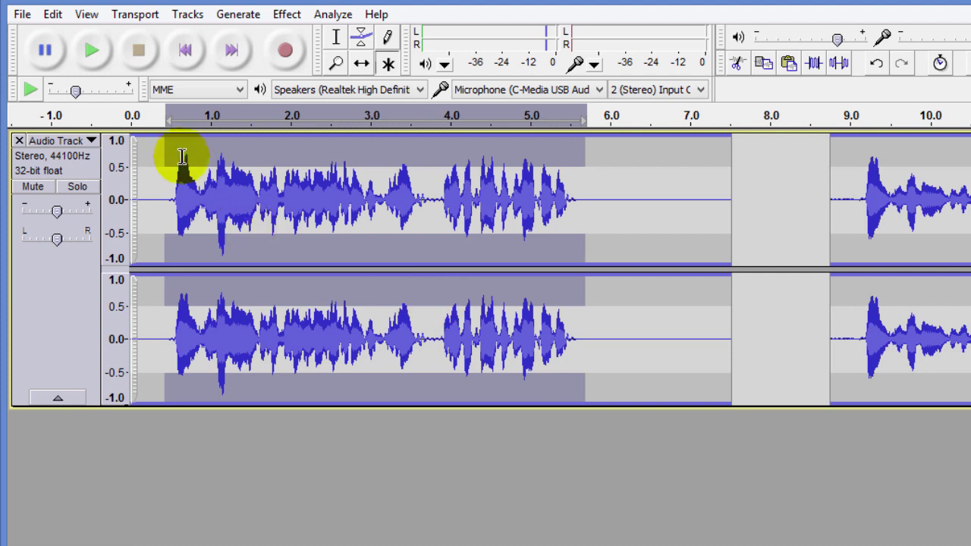
{"action": "left_click", "coordinate": [149, 142]}
{"action": "left_click", "coordinate": [91, 50]}
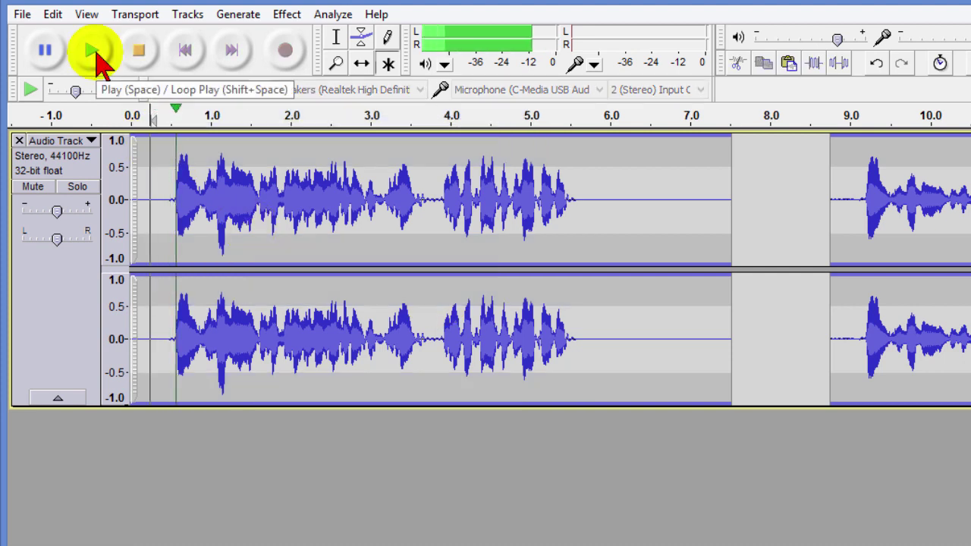
{"action": "left_click", "coordinate": [141, 52]}
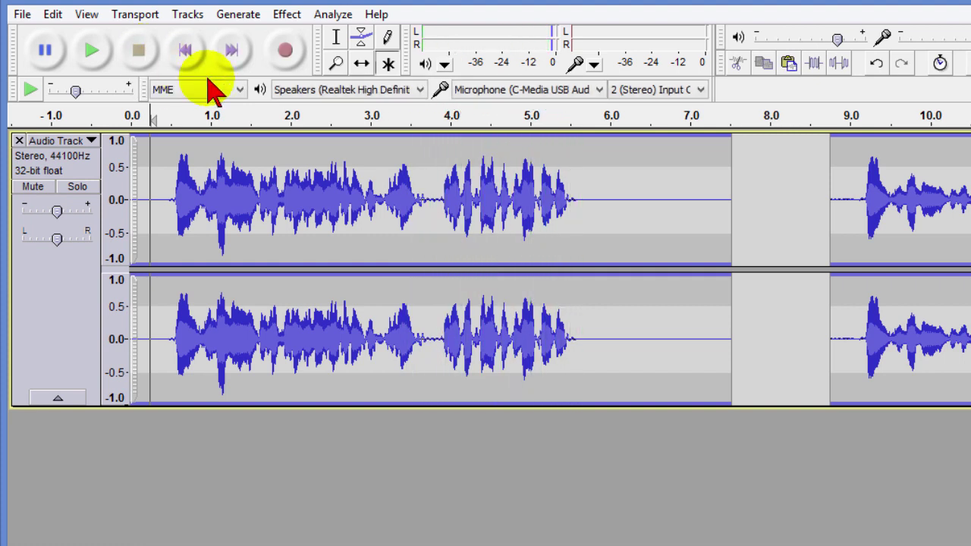
{"action": "left_click", "coordinate": [861, 147]}
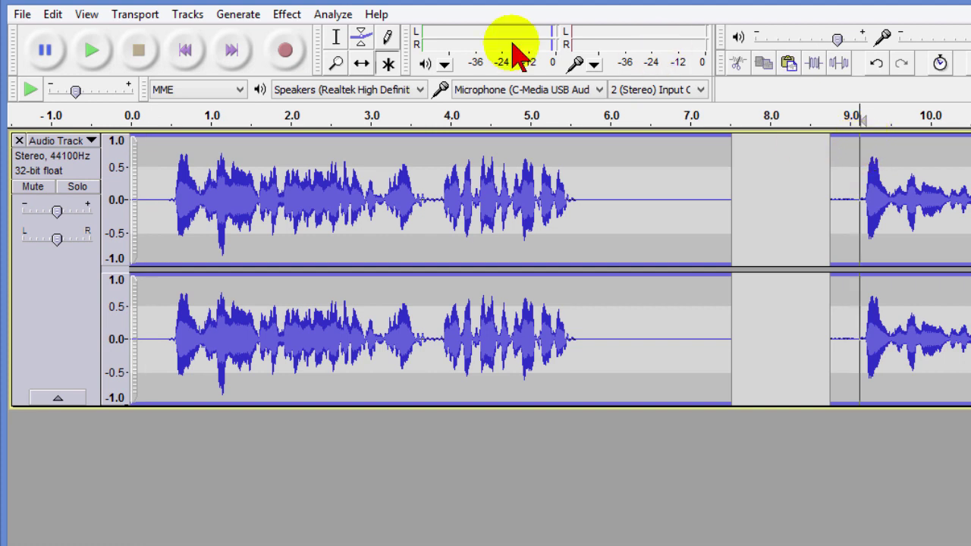
{"action": "left_click", "coordinate": [93, 53]}
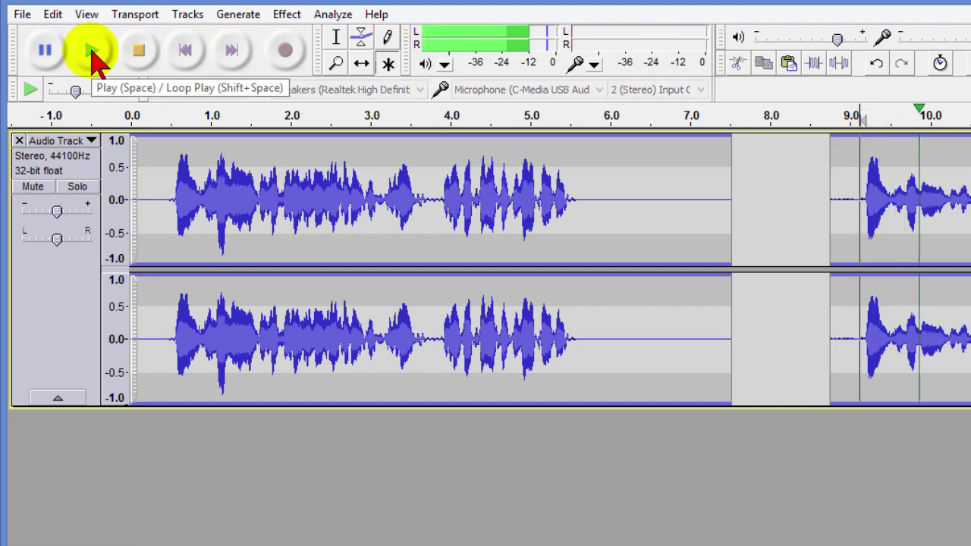
{"action": "left_click", "coordinate": [139, 51]}
{"action": "left_click", "coordinate": [159, 148]}
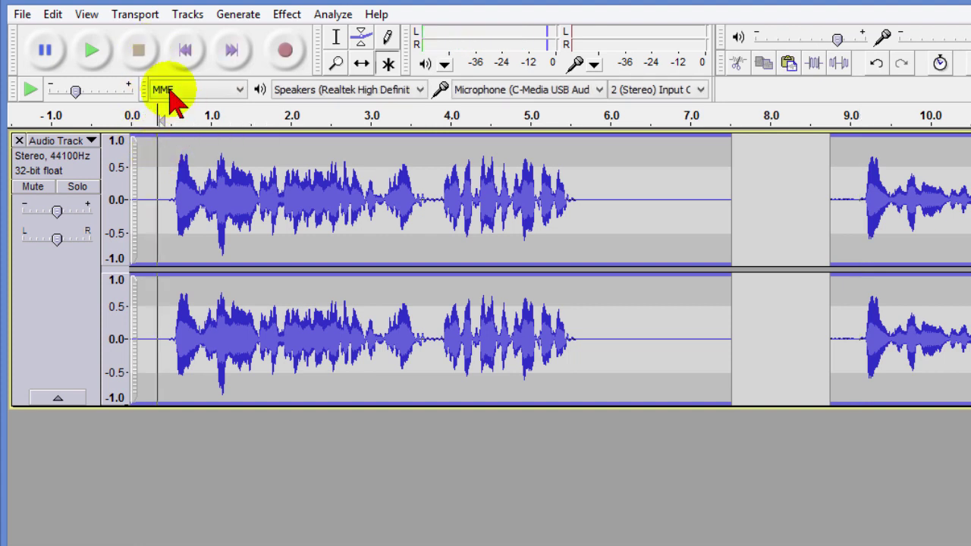
{"action": "left_click", "coordinate": [93, 51]}
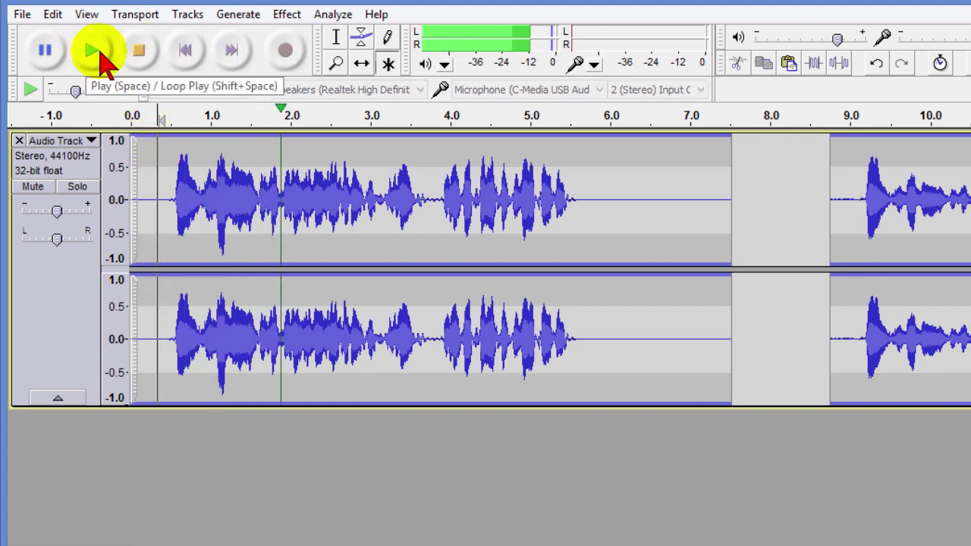
{"action": "left_click", "coordinate": [141, 58]}
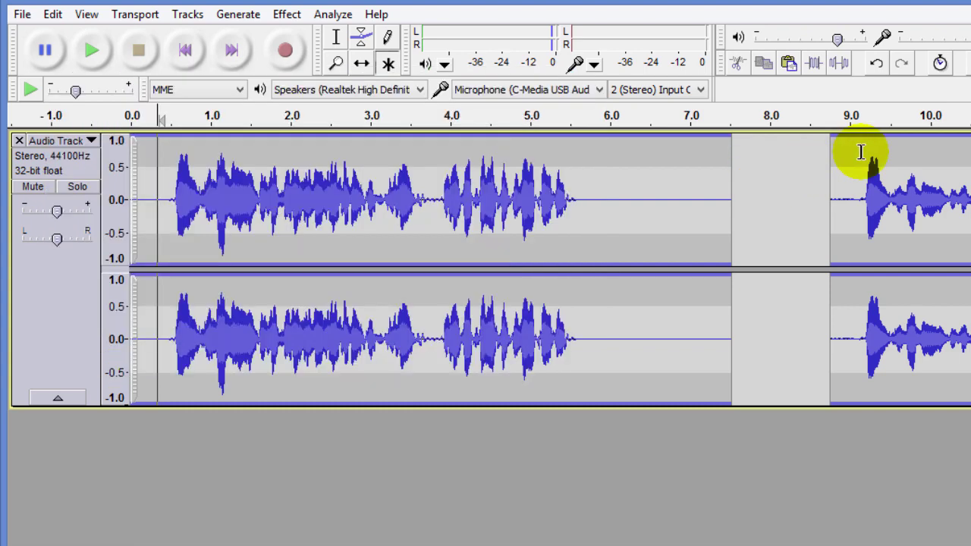
{"action": "left_click", "coordinate": [862, 156]}
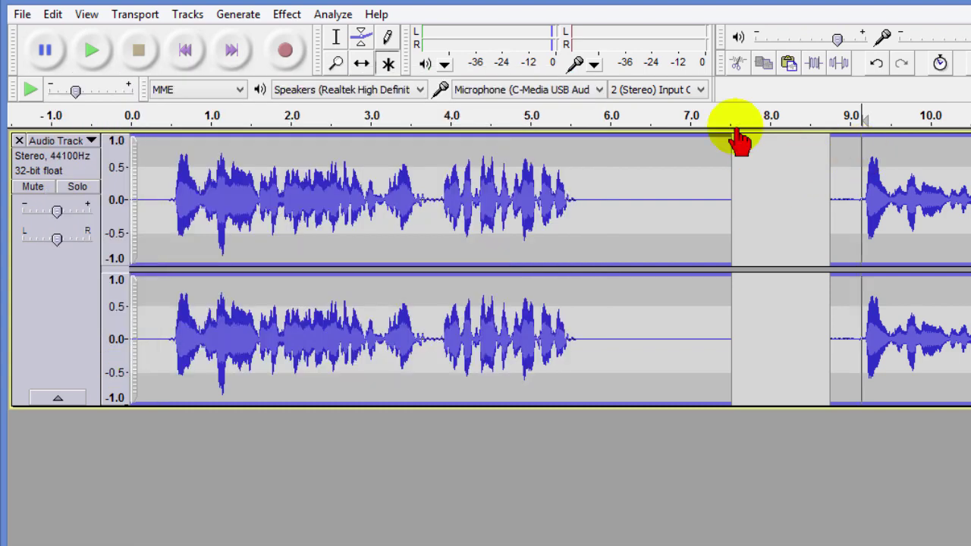
{"action": "left_click", "coordinate": [140, 57]}
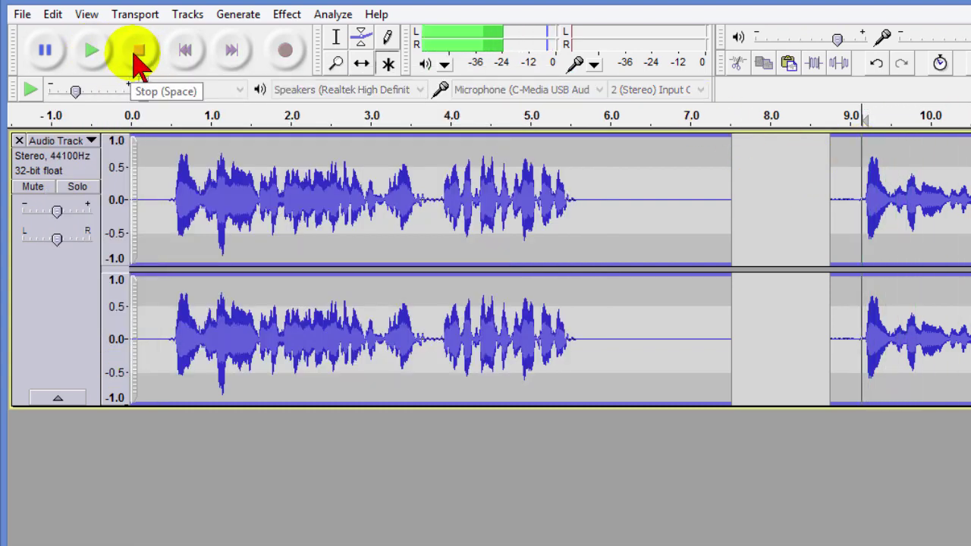
{"action": "left_click", "coordinate": [161, 150]}
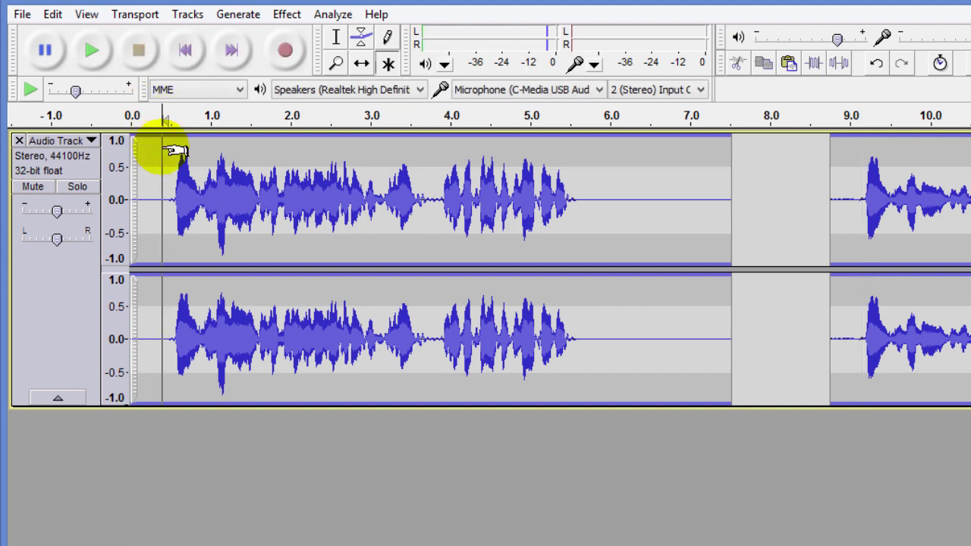
{"action": "left_click", "coordinate": [94, 52]}
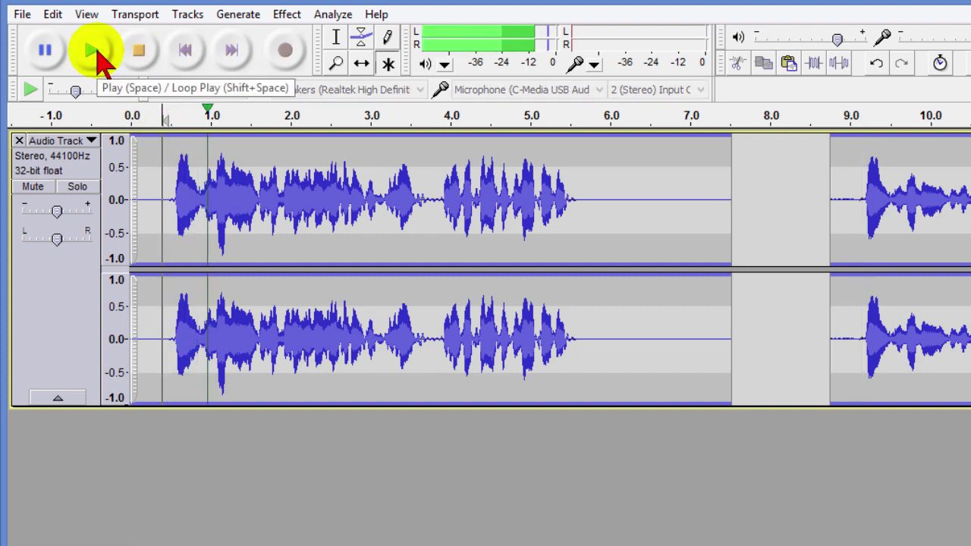
{"action": "left_click", "coordinate": [139, 52]}
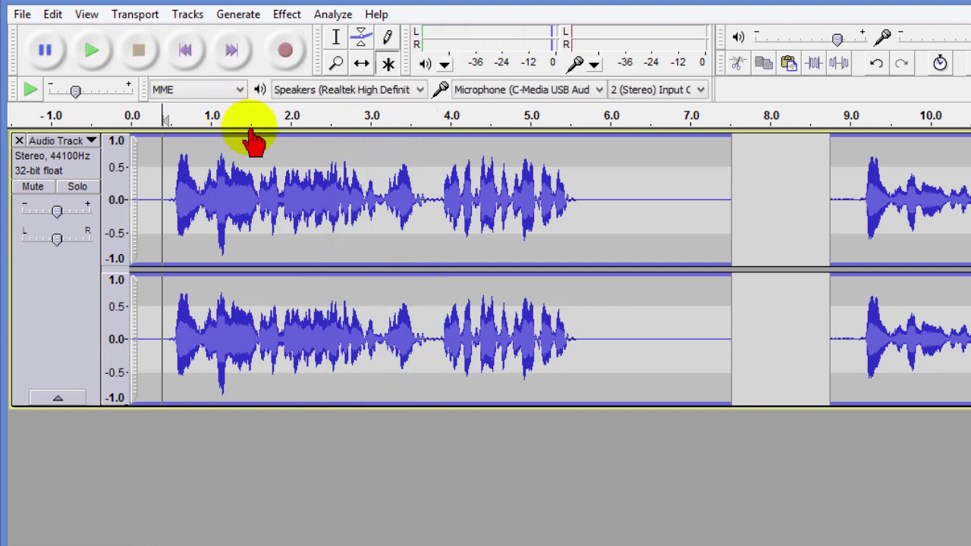